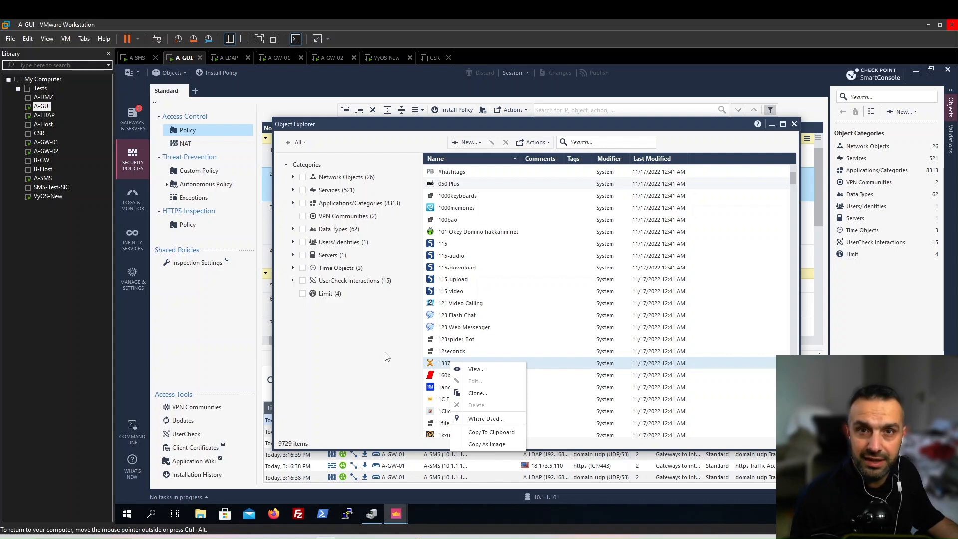
Step: Search all objects in the Object Explorer for "apple"
{"action": "left_click", "coordinate": [511, 279]}
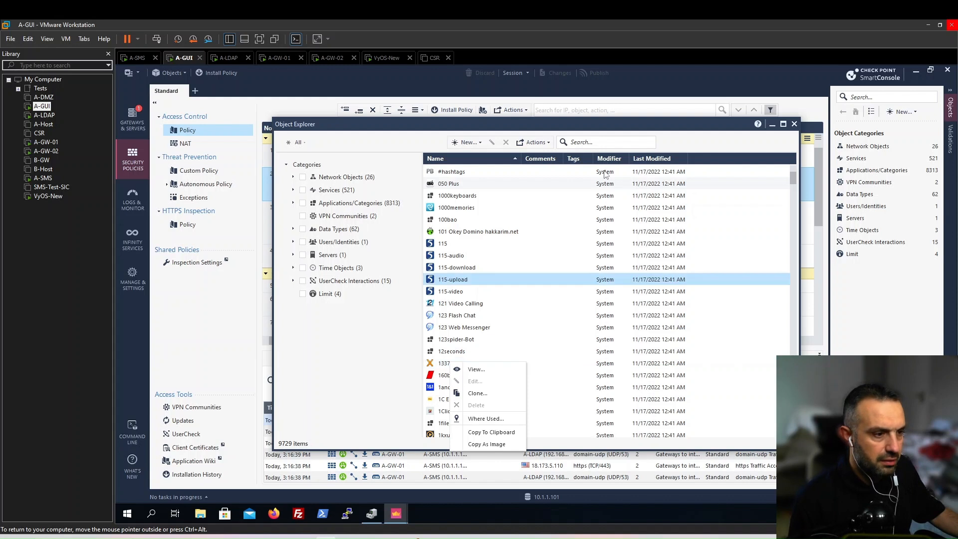
{"action": "left_click", "coordinate": [605, 142]}
{"action": "type", "text": "a"}
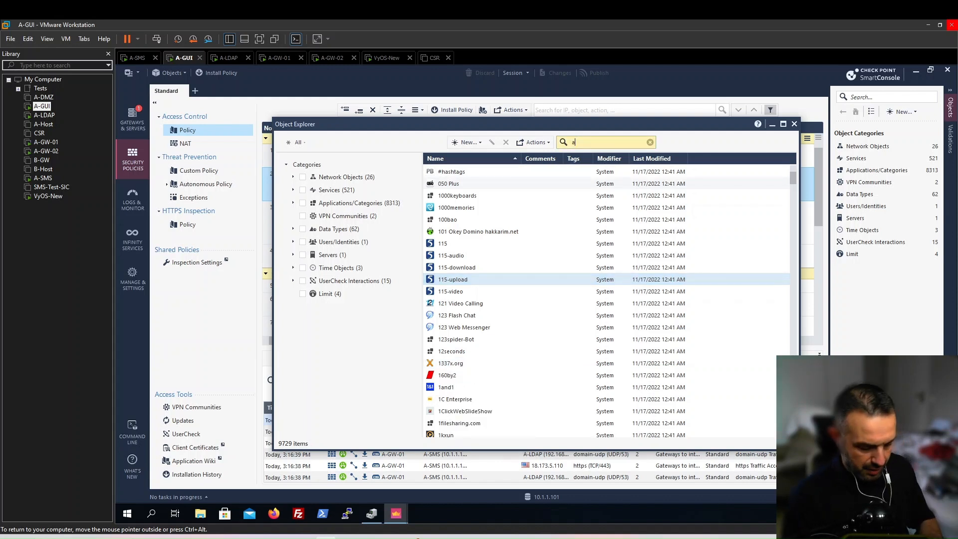
{"action": "type", "text": "pple"}
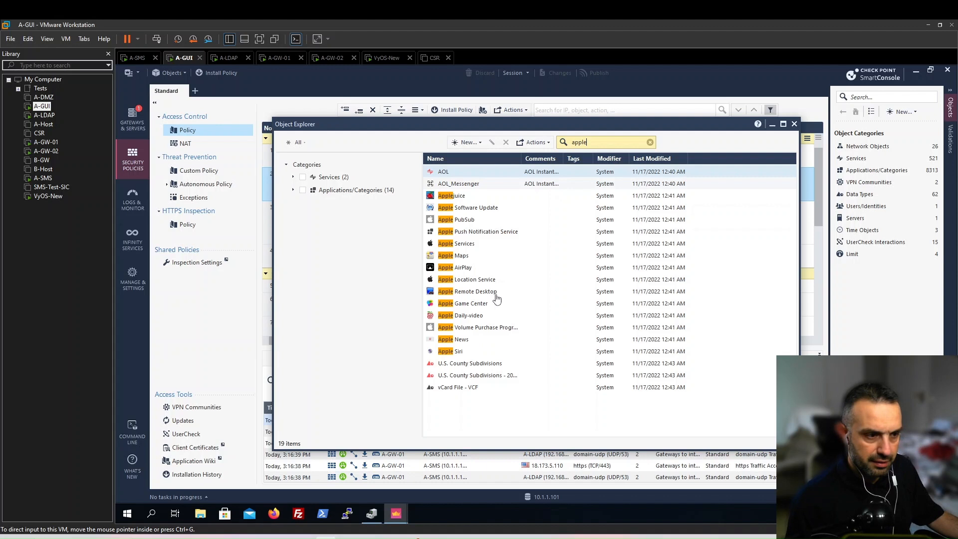
Step: Search the Object Explorer for "google" instead, and clear the search to list all objects again
{"action": "double_click", "coordinate": [575, 144]}
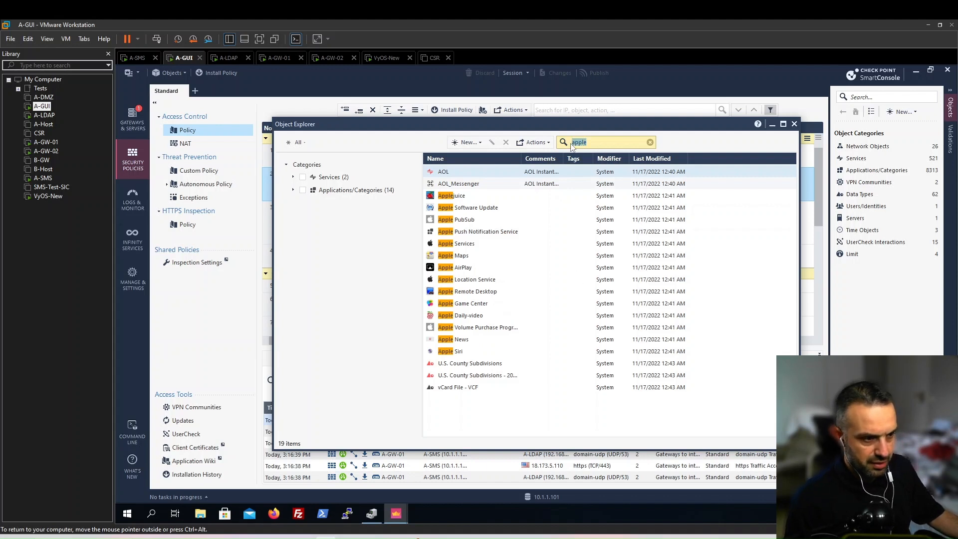
{"action": "type", "text": "google"}
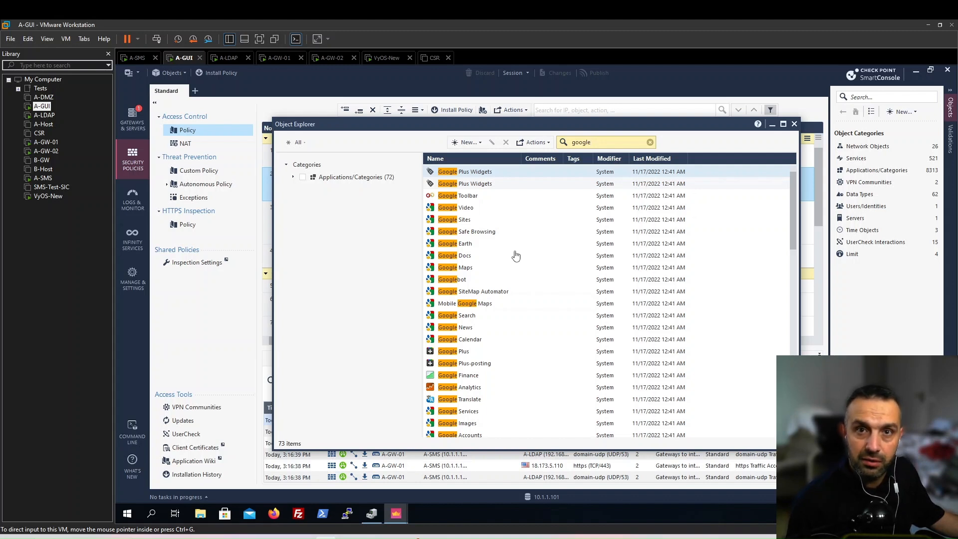
{"action": "left_click", "coordinate": [649, 142]}
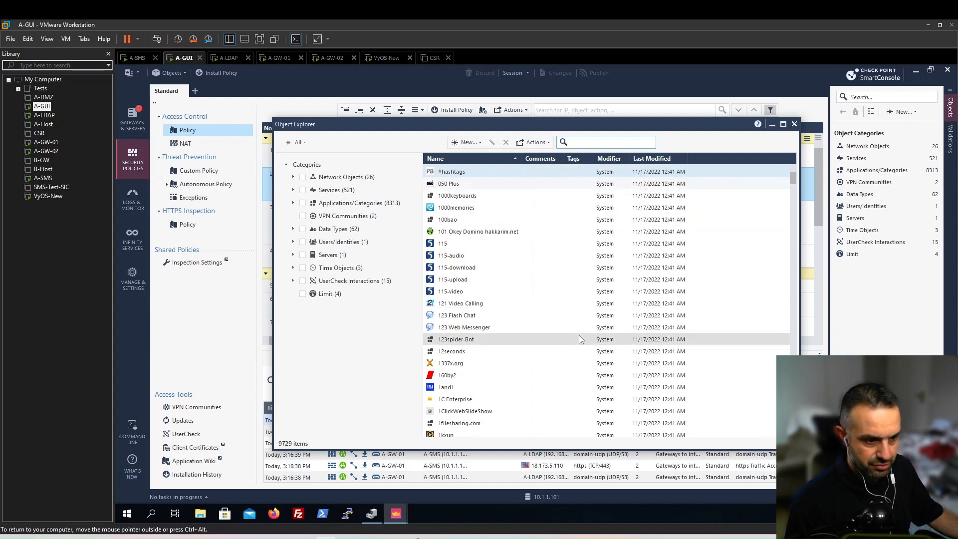
Step: Examine which actions are available for the system objects 1000memories and 1337x.org
{"action": "right_click", "coordinate": [450, 212]}
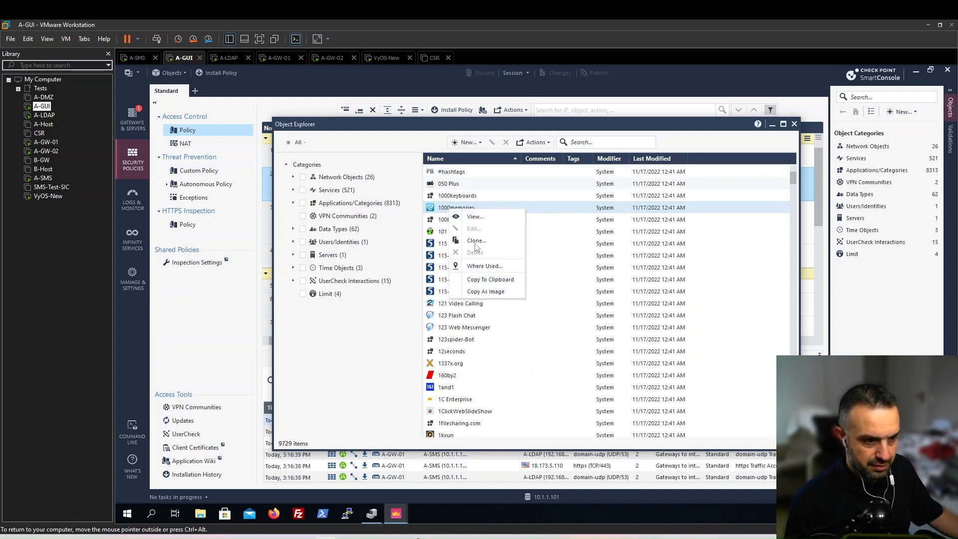
{"action": "right_click", "coordinate": [451, 362]}
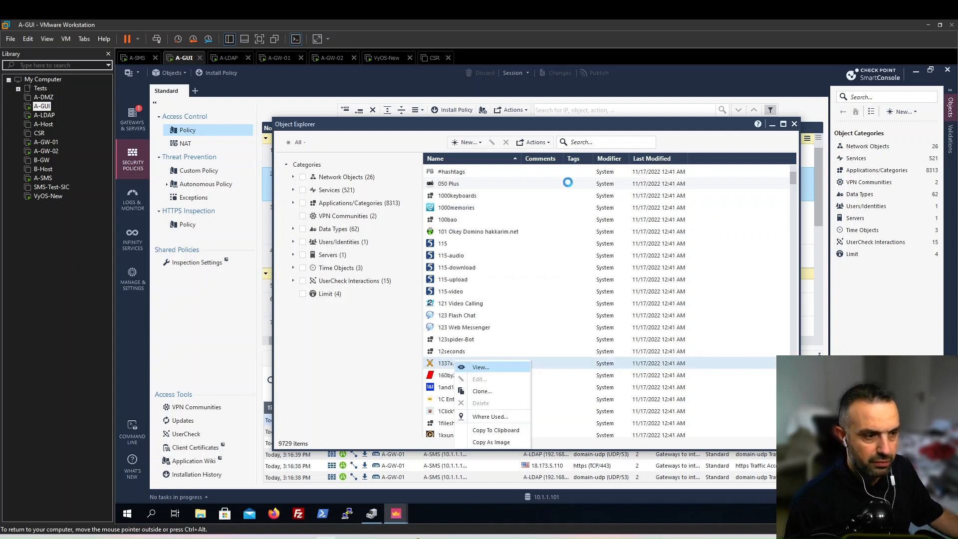
Step: Search the objects for "alpha" and open the Alpha-Net network group for editing
{"action": "left_click", "coordinate": [599, 141]}
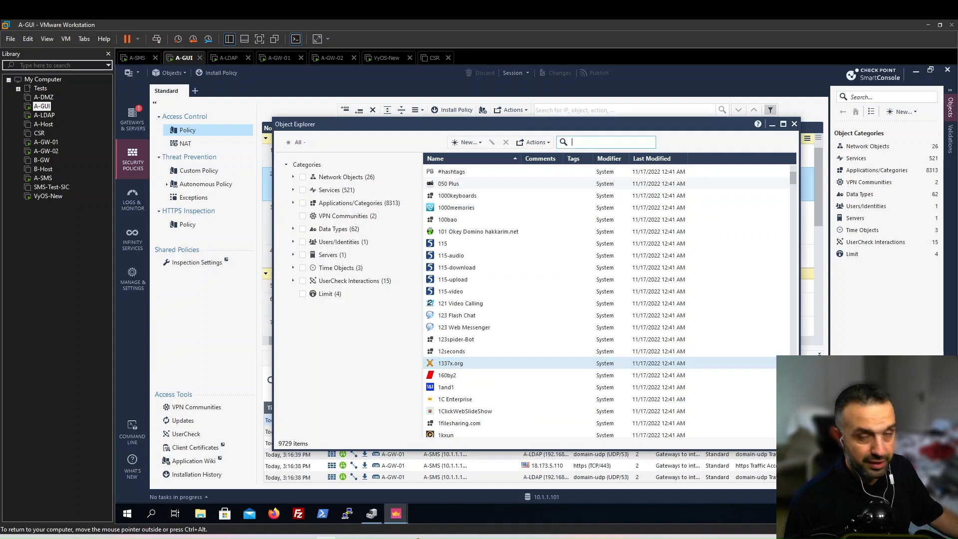
{"action": "type", "text": "alpha"}
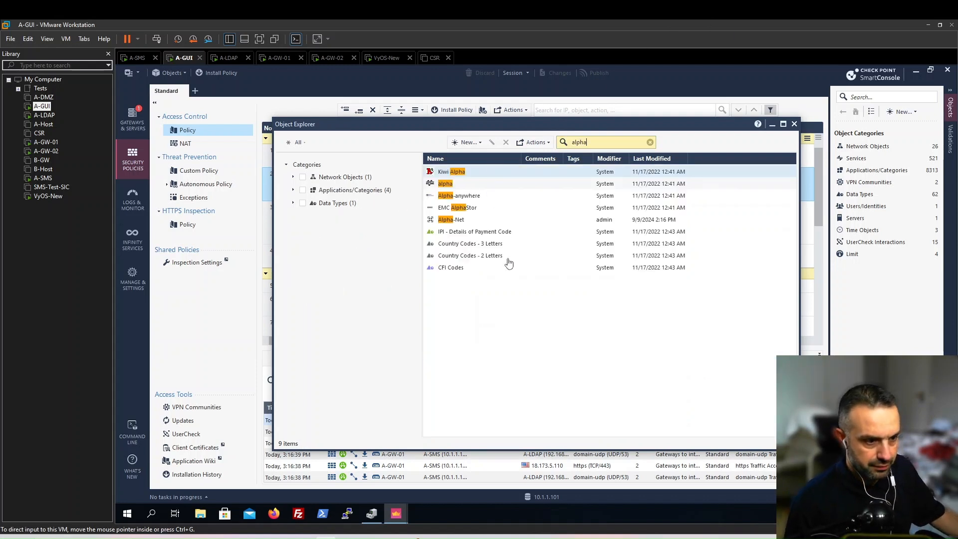
{"action": "right_click", "coordinate": [448, 222]}
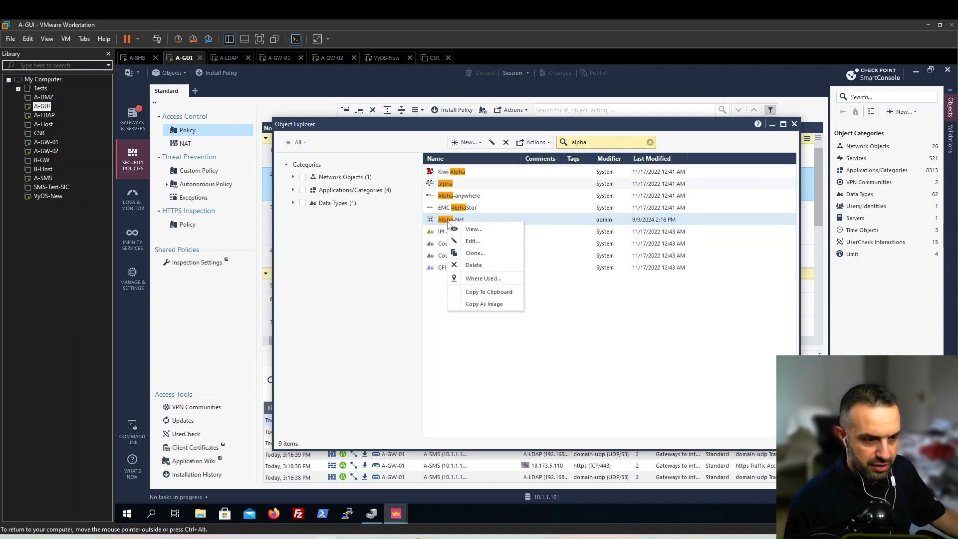
{"action": "left_click", "coordinate": [470, 241]}
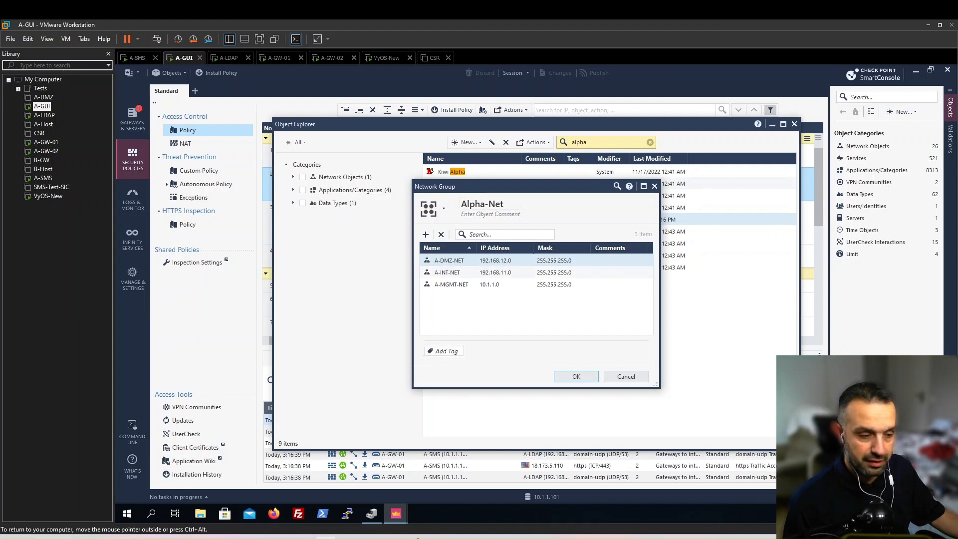
Step: Add the tag my-network to the Alpha-Net group and save the group
{"action": "left_click", "coordinate": [444, 352]}
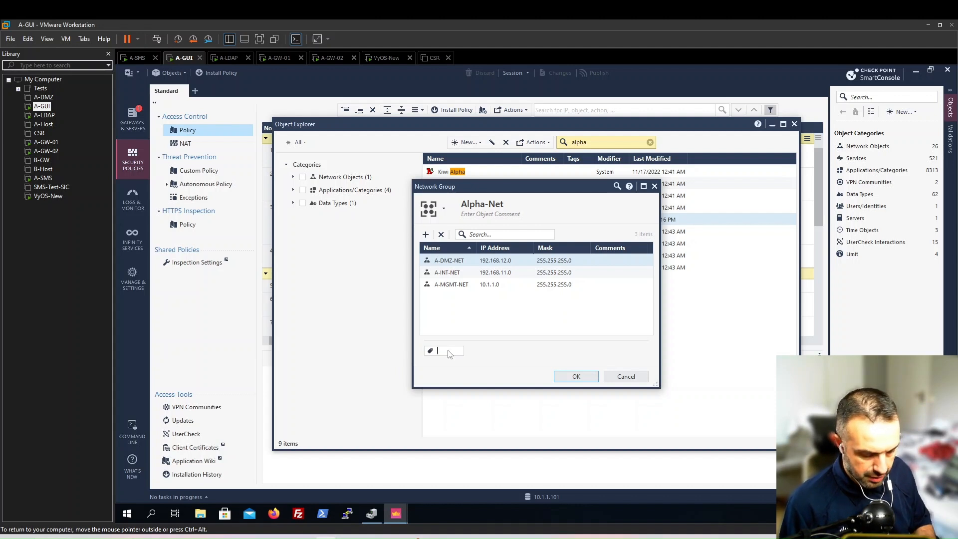
{"action": "type", "text": "my/"}
{"action": "type", "text": "network"}
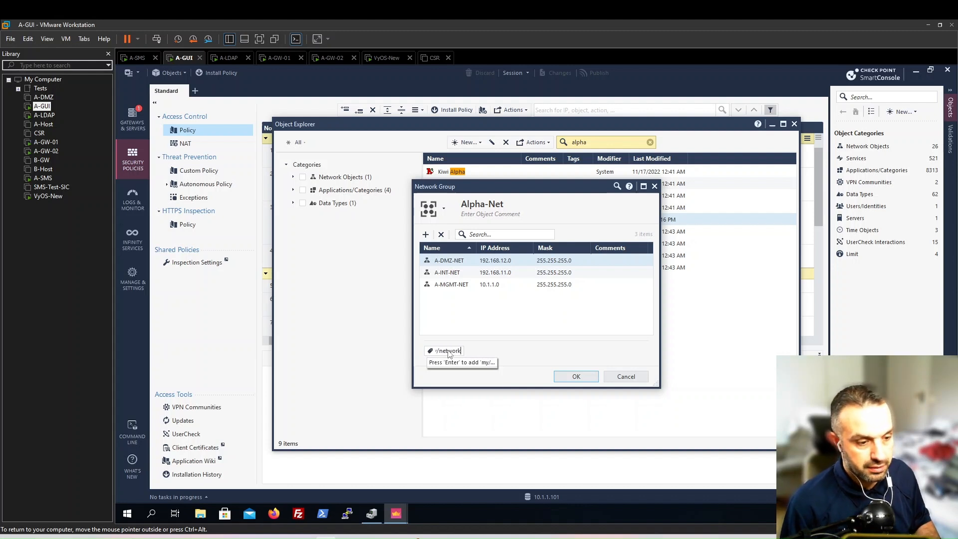
{"action": "key", "text": "BackSpace"}
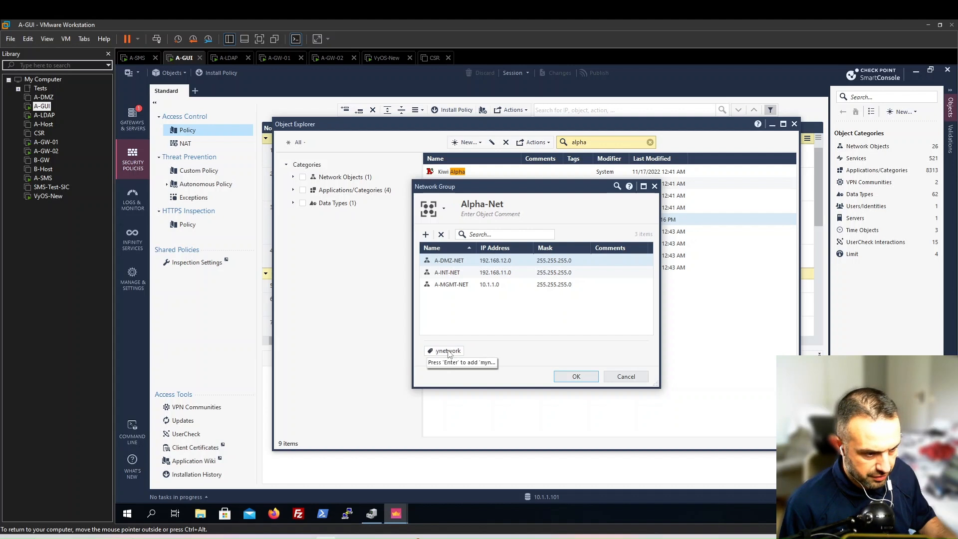
{"action": "type", "text": "-"}
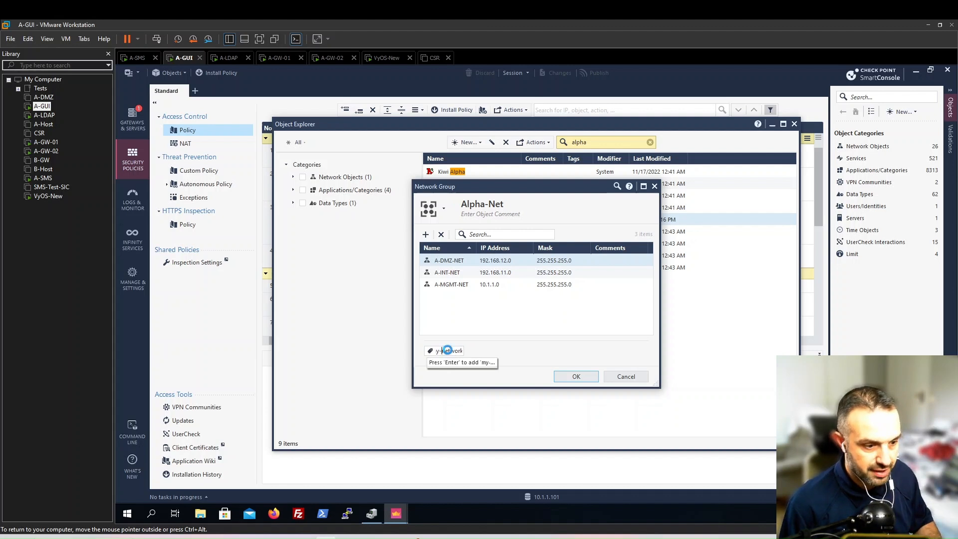
{"action": "key", "text": "Return"}
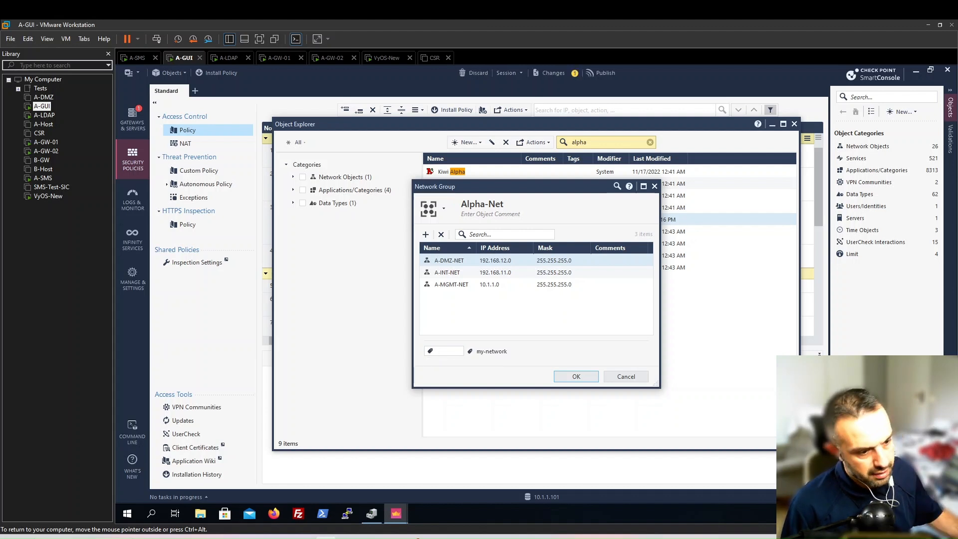
{"action": "left_click", "coordinate": [574, 379]}
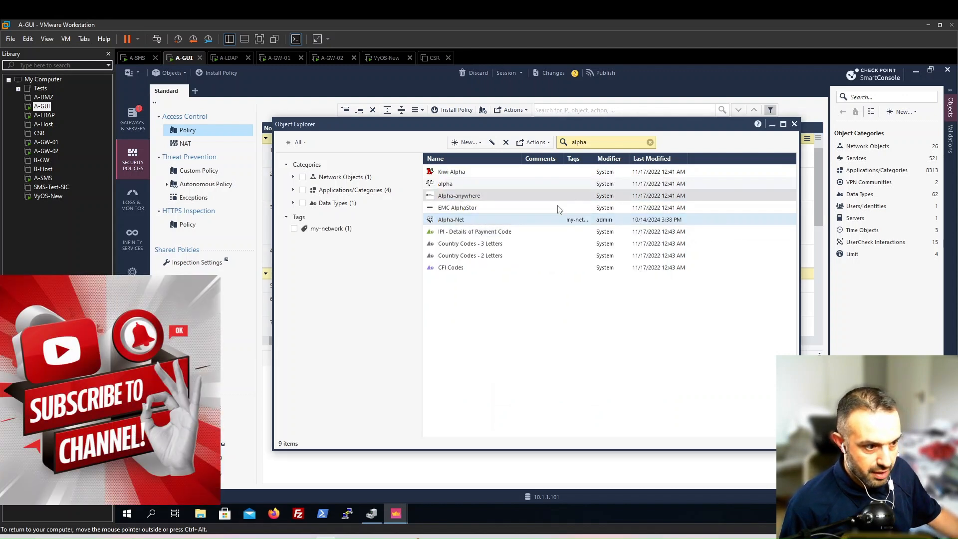
Step: Widen the Tags column and search all objects for the tag "my-network"
{"action": "left_click_drag", "start_coordinate": [593, 159], "coordinate": [641, 166]}
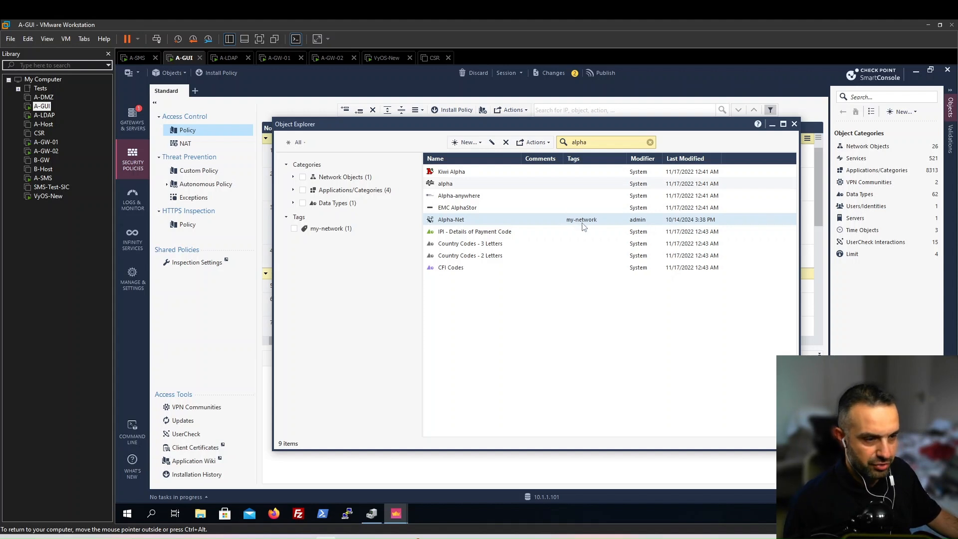
{"action": "left_click", "coordinate": [649, 143]}
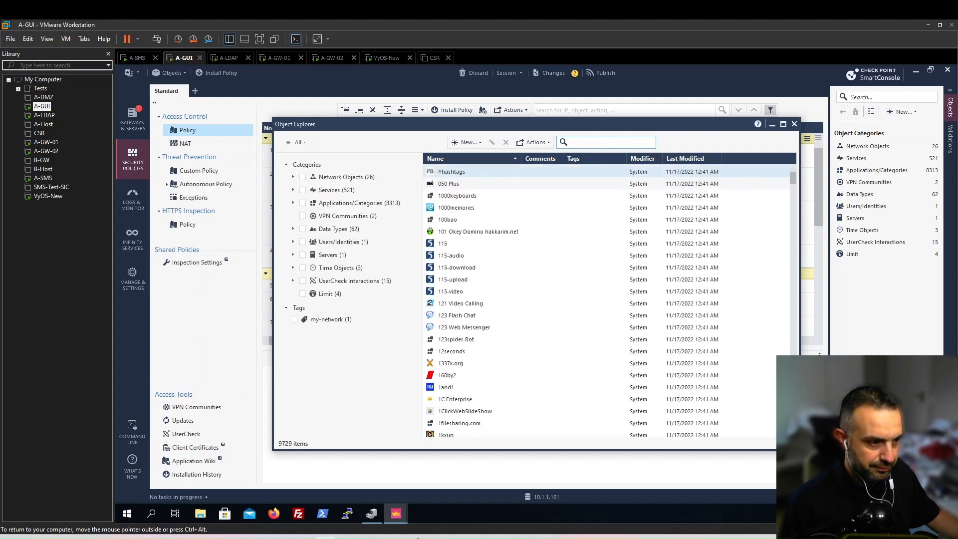
{"action": "type", "text": "my"}
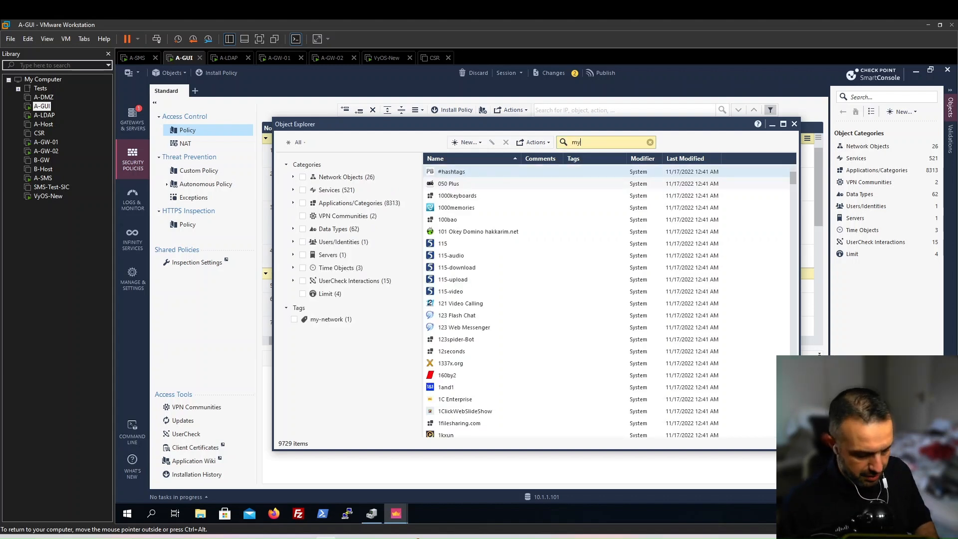
{"action": "type", "text": "/netw"}
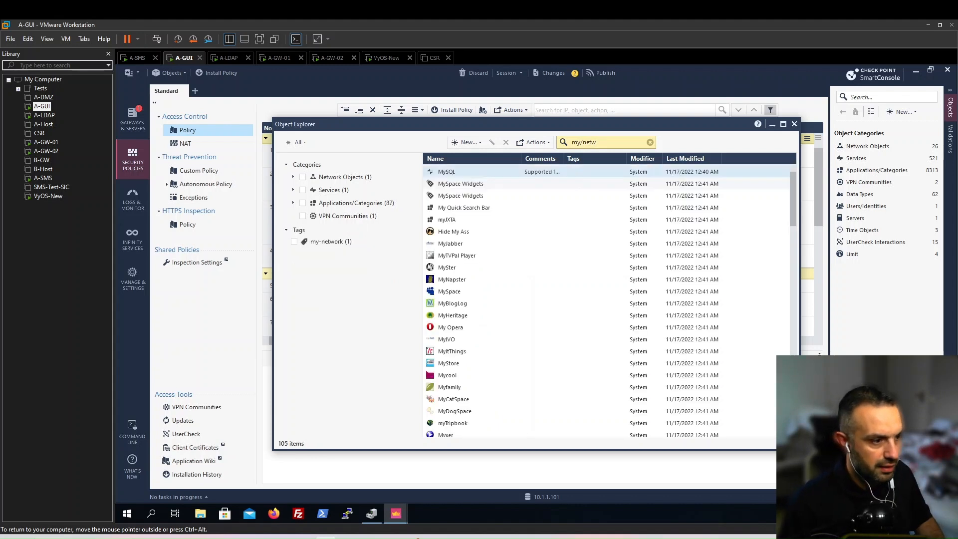
{"action": "type", "text": "ork"}
{"action": "left_click", "coordinate": [581, 142]}
{"action": "key", "text": "BackSpace"}
{"action": "type", "text": "-"}
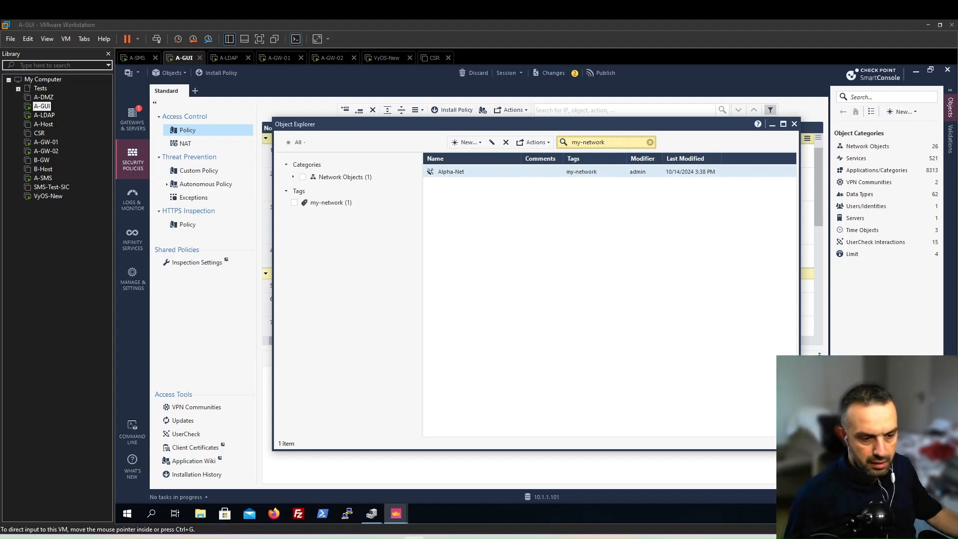
Step: Switch to napkin.pdf in Adobe Acrobat Reader to review the Object Management diagram, and return to the A-GUI virtual machine
{"action": "key", "text": "alt+Tab"}
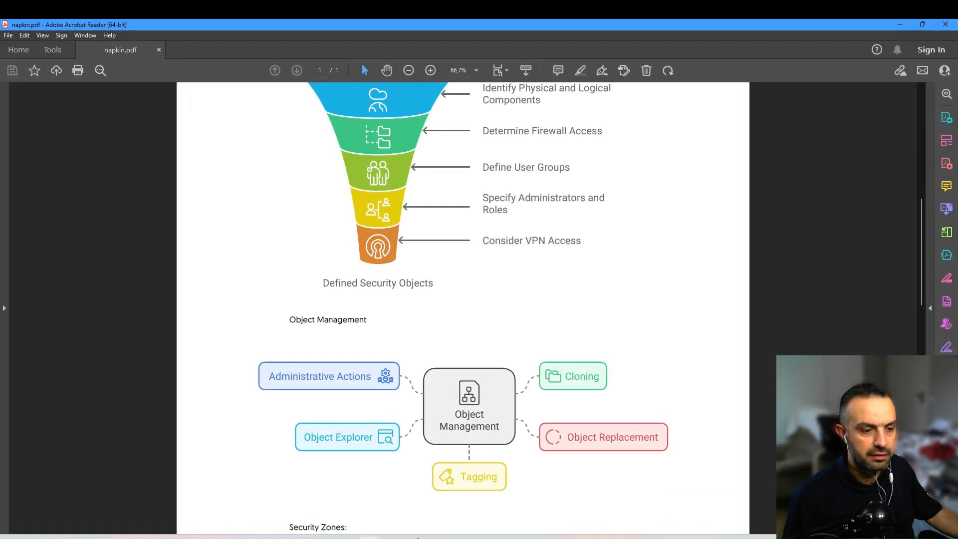
{"action": "scroll", "coordinate": [301, 331], "scroll_direction": "down", "scroll_amount": 1}
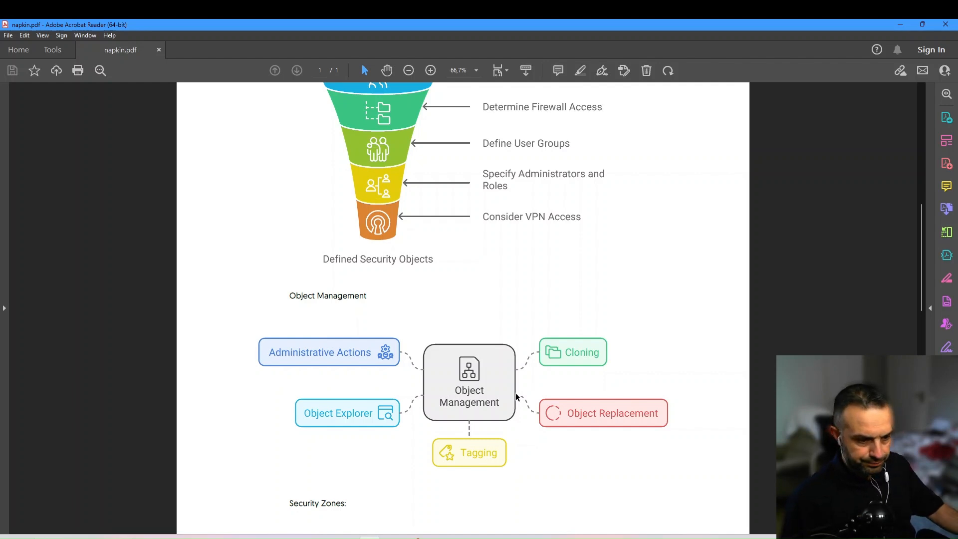
{"action": "left_click", "coordinate": [415, 537]}
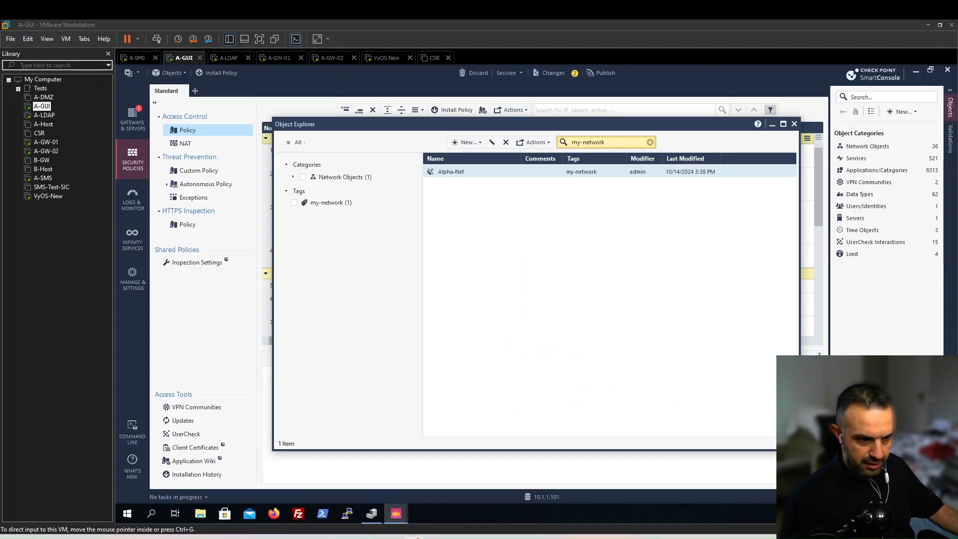
Step: Close the Object Explorer and open the properties of the A-Cluster gateway cluster
{"action": "left_click", "coordinate": [794, 124]}
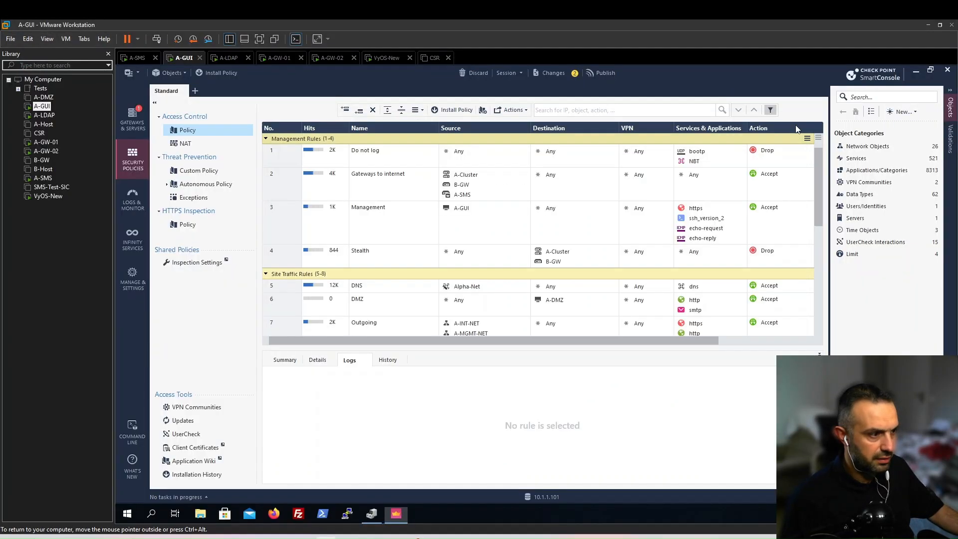
{"action": "left_click", "coordinate": [132, 119]}
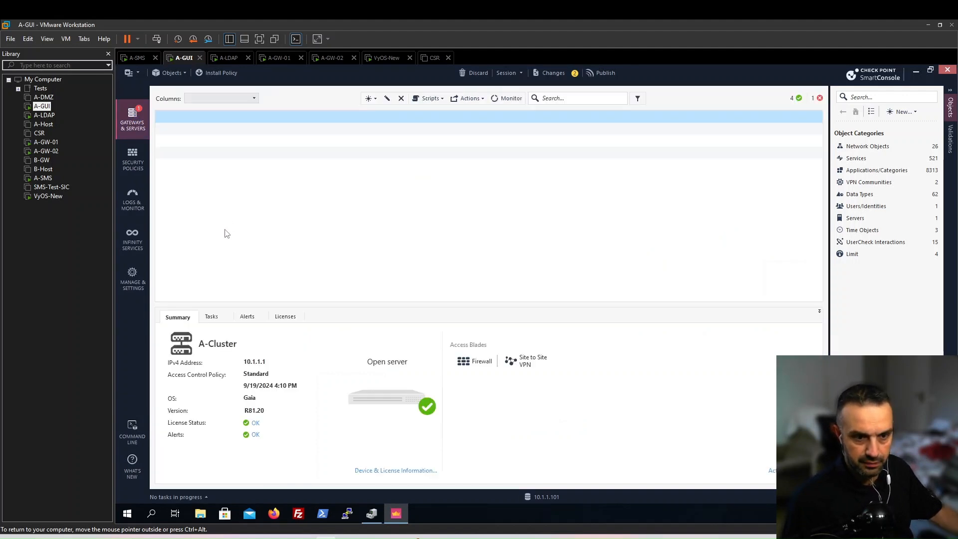
{"action": "left_click", "coordinate": [227, 129]}
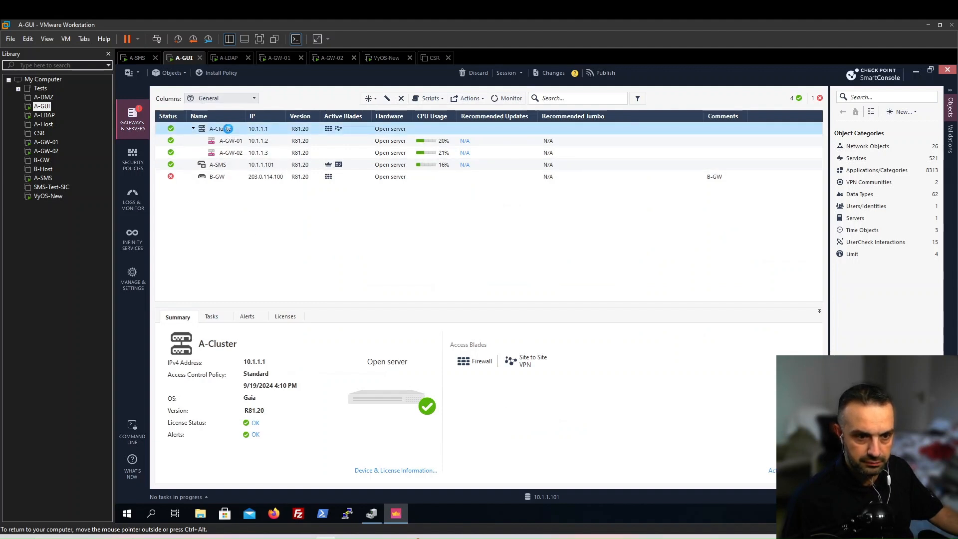
{"action": "double_click", "coordinate": [228, 128]}
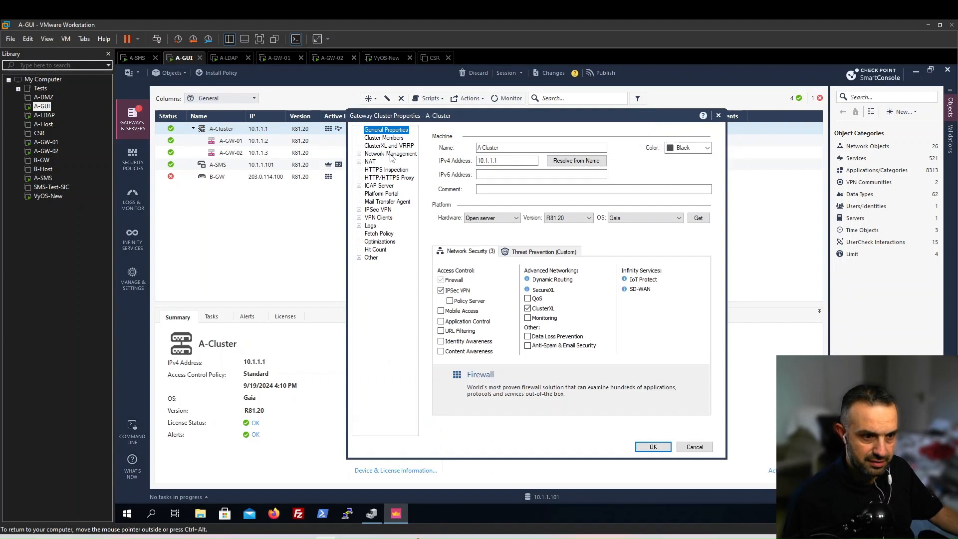
Step: Open the topology settings of the cluster's eth0 management interface for modification
{"action": "left_click", "coordinate": [390, 154]}
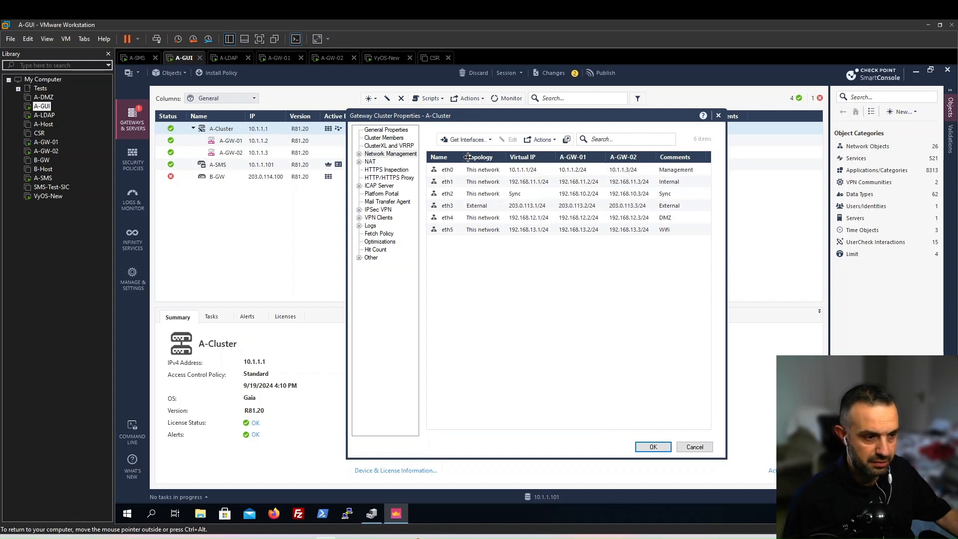
{"action": "double_click", "coordinate": [463, 170]}
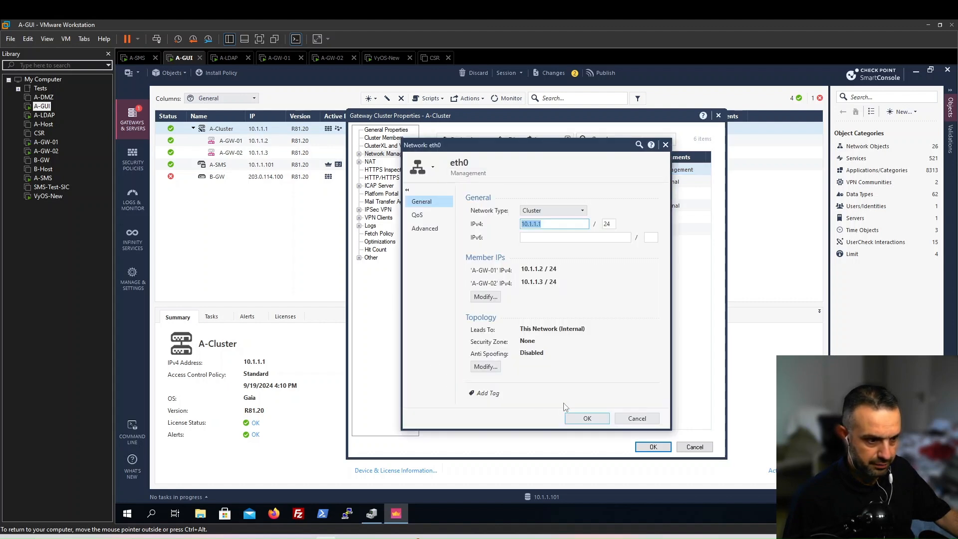
{"action": "left_click", "coordinate": [484, 366]}
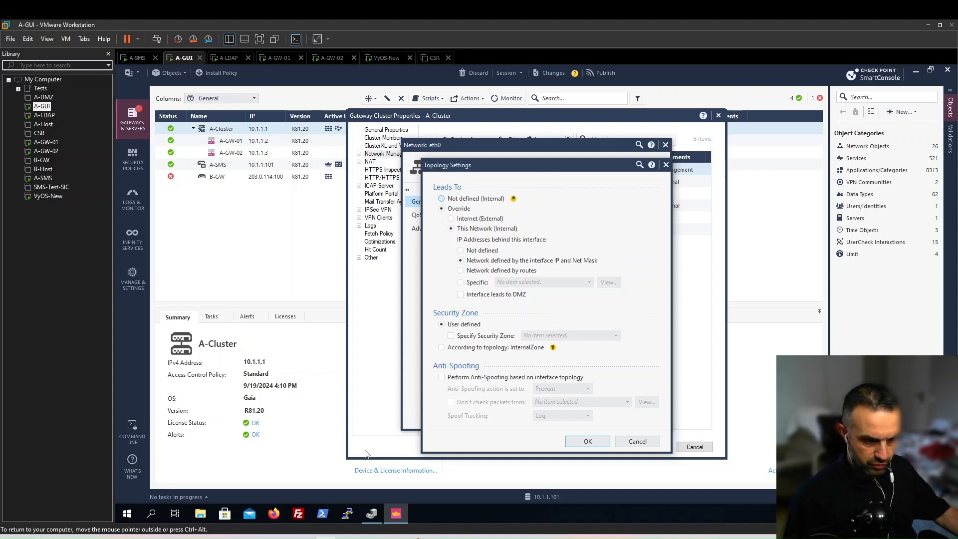
Step: Switch to napkin.pdf in Adobe Acrobat Reader and examine the Security Zones diagram and its description
{"action": "left_click", "coordinate": [370, 537]}
{"action": "scroll", "coordinate": [418, 316], "scroll_direction": "down", "scroll_amount": 5}
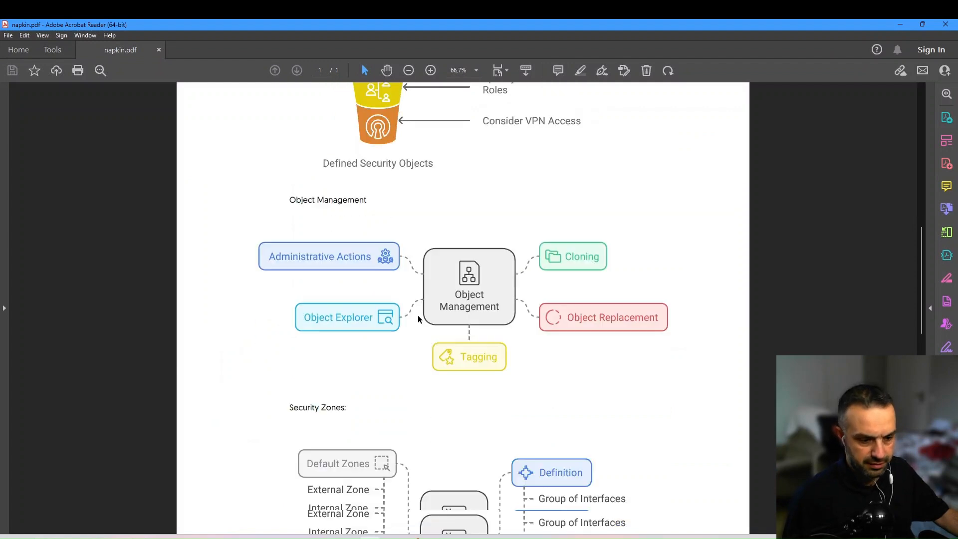
{"action": "scroll", "coordinate": [418, 319], "scroll_direction": "down", "scroll_amount": 3}
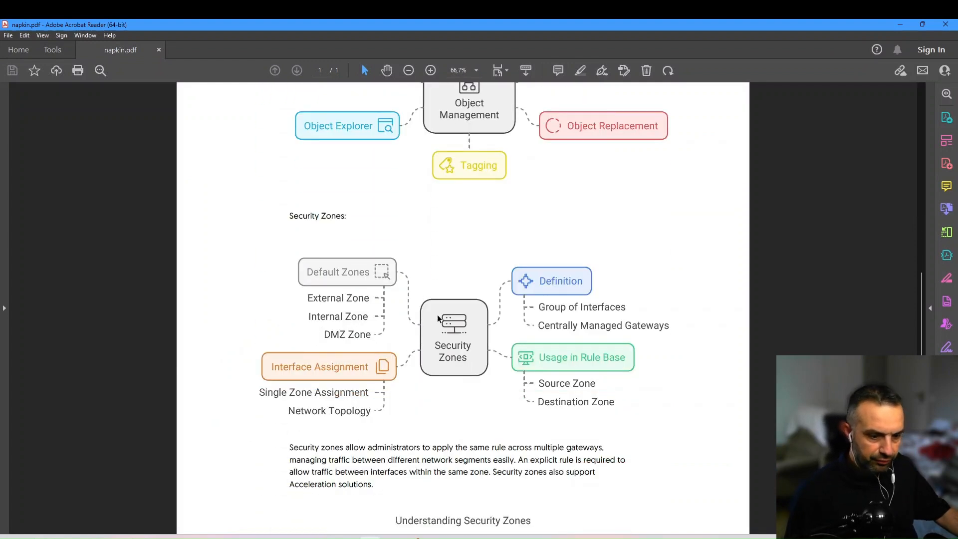
{"action": "scroll", "coordinate": [443, 319], "scroll_direction": "down", "scroll_amount": 1}
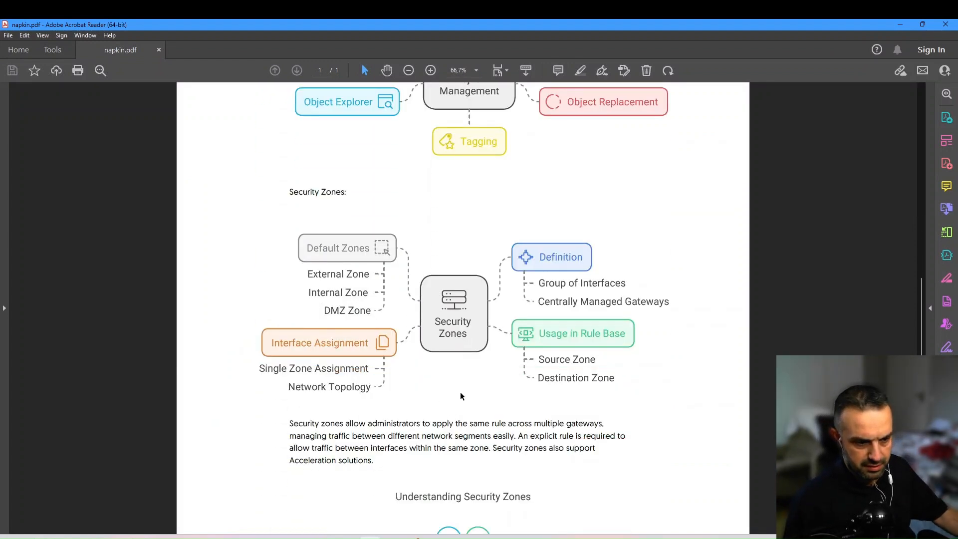